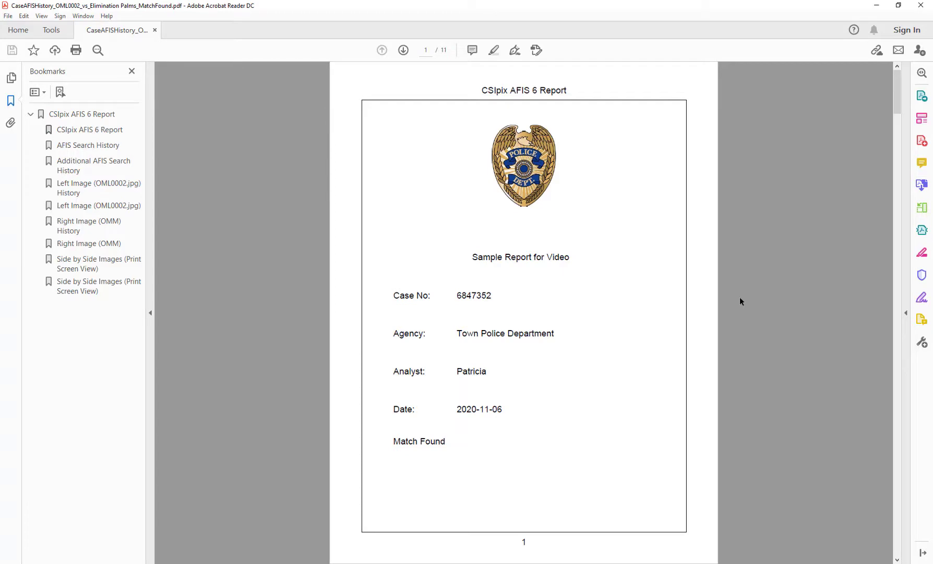
Scroll through the AFIS case report PDF from page 1 to the final page 11.
scroll(751, 293, "down", 6)
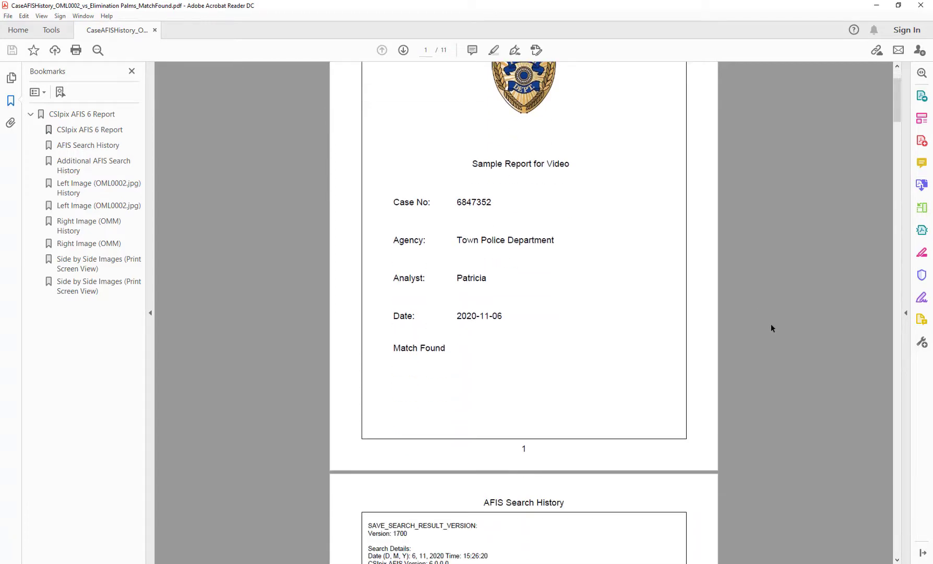
scroll(773, 326, "down", 2)
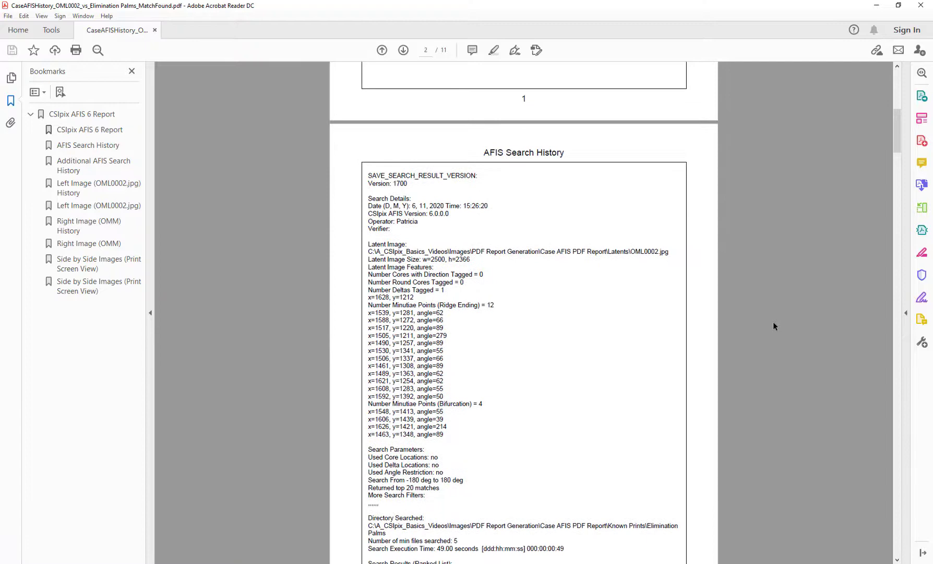
scroll(773, 322, "down", 5)
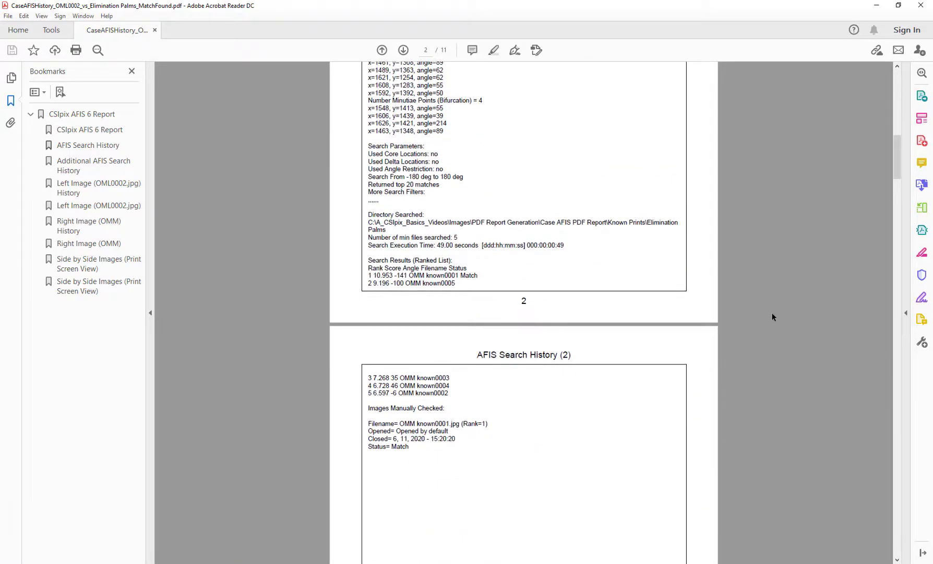
scroll(772, 317, "down", 10)
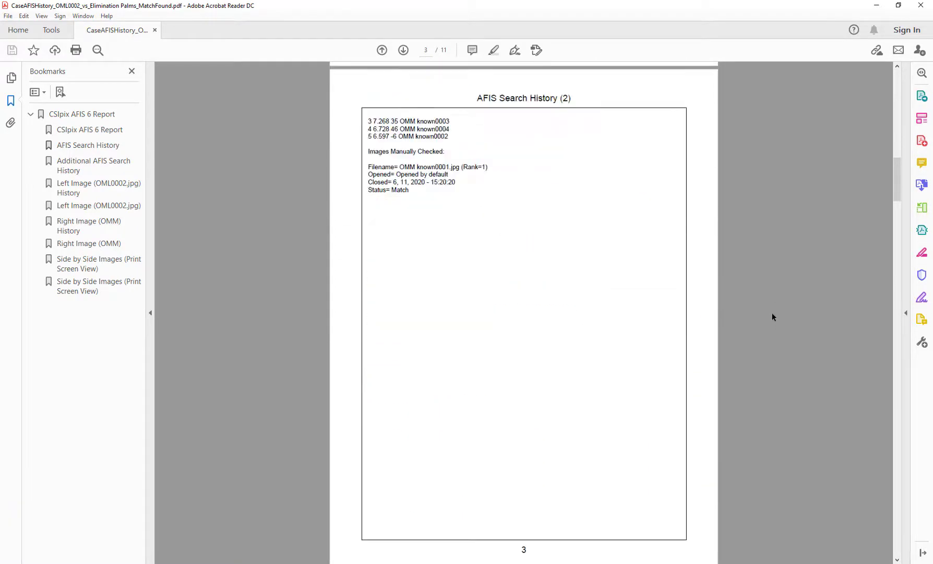
scroll(773, 317, "down", 2)
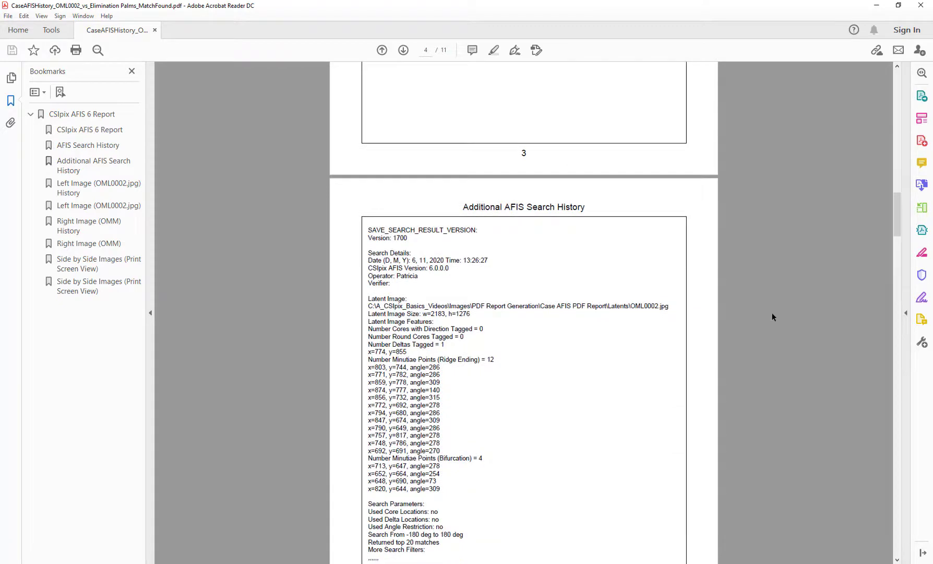
scroll(773, 316, "down", 2)
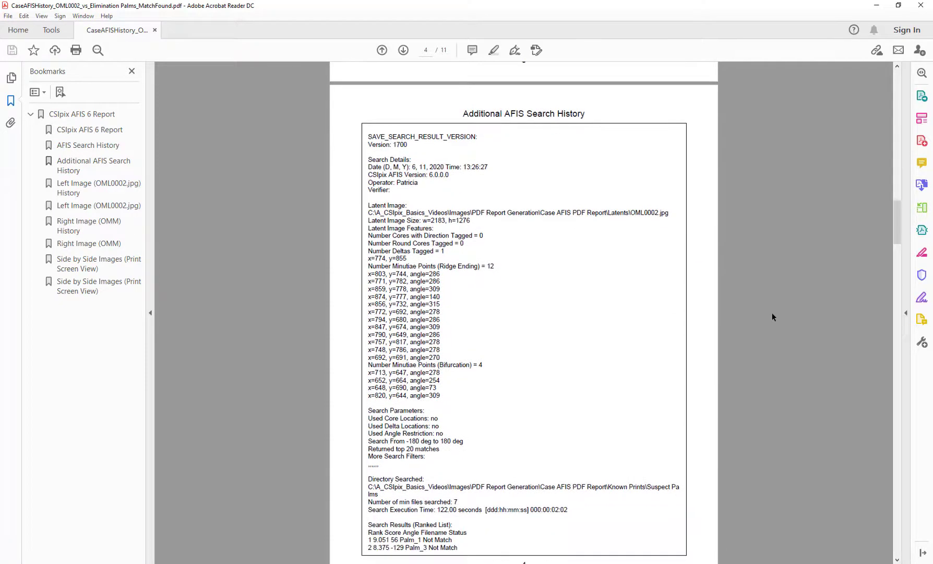
scroll(772, 317, "down", 14)
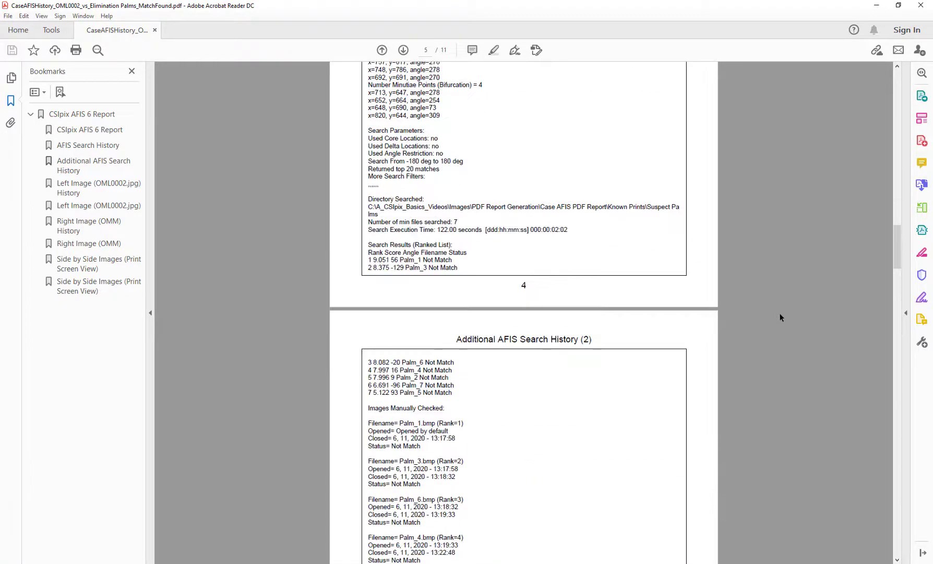
scroll(779, 316, "down", 6)
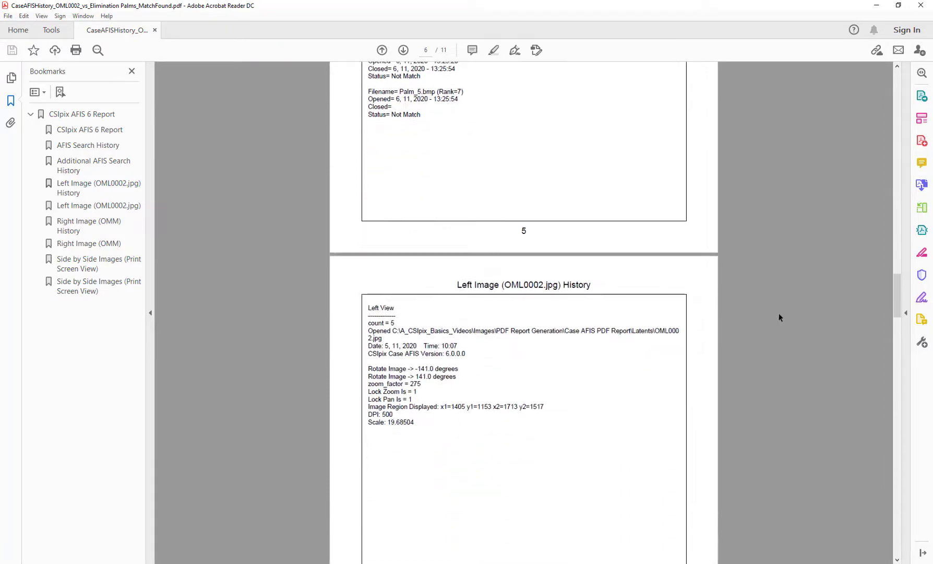
scroll(771, 306, "down", 10)
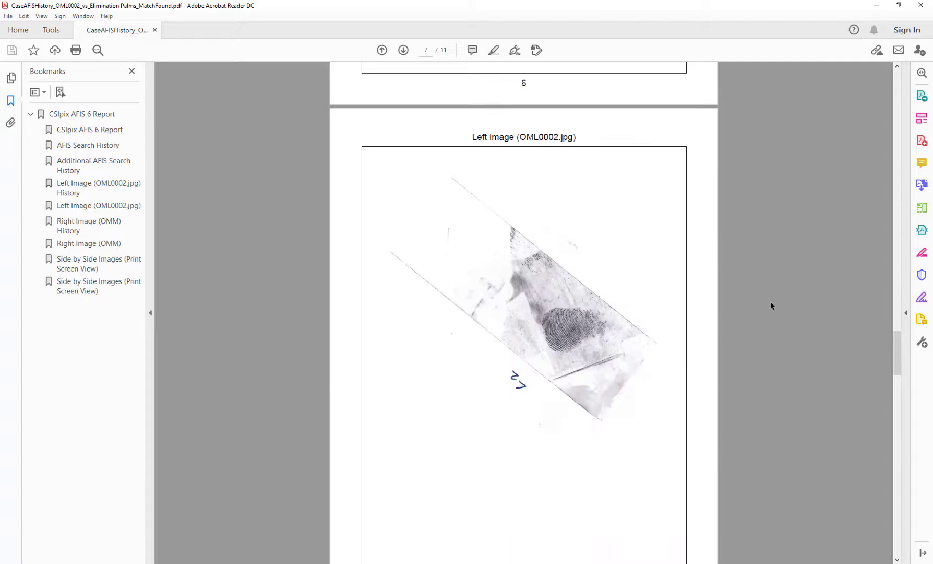
scroll(770, 304, "down", 7)
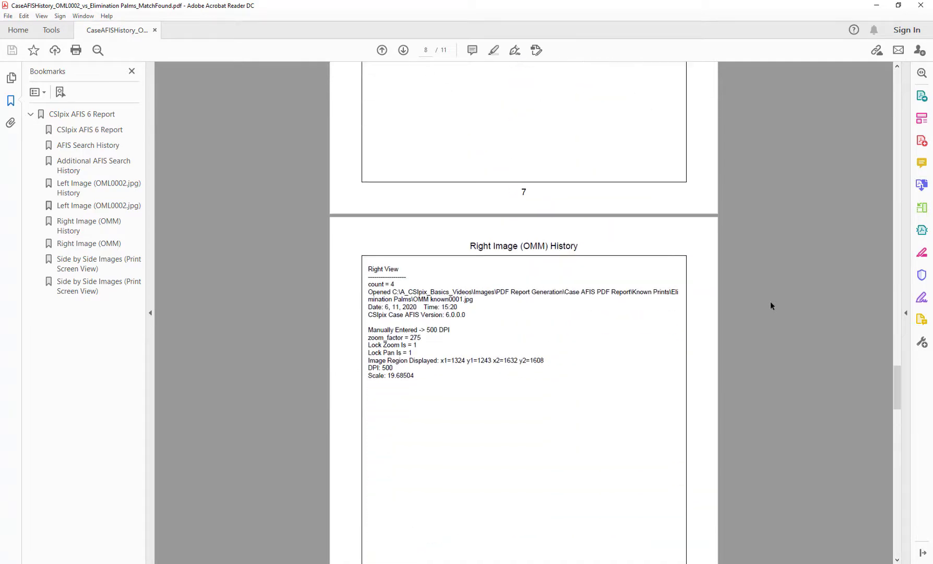
scroll(771, 305, "down", 8)
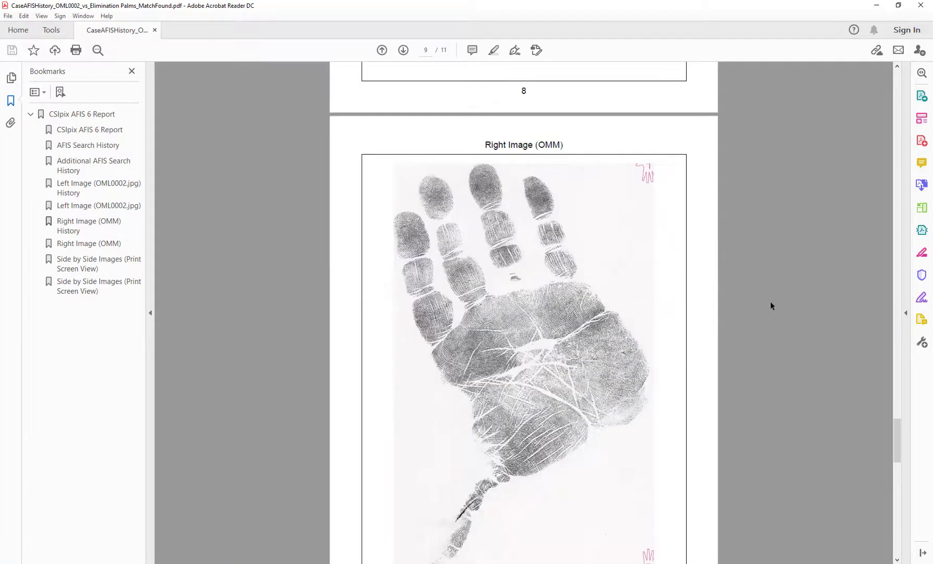
scroll(771, 306, "down", 10)
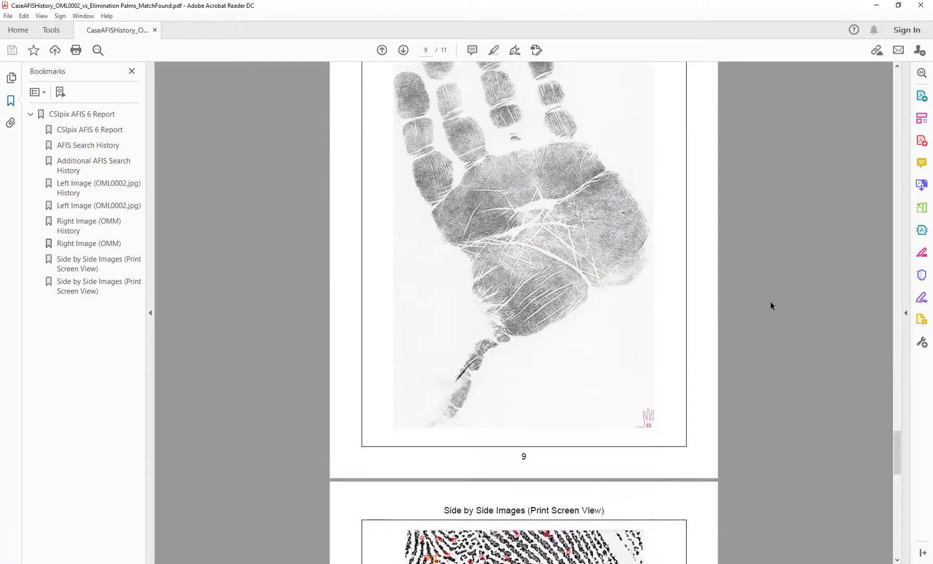
scroll(771, 306, "down", 2)
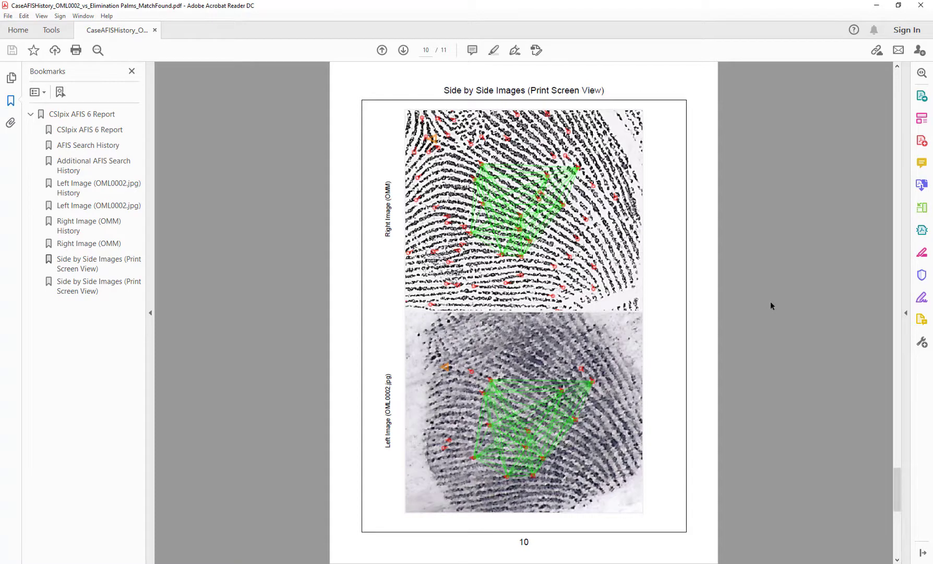
scroll(771, 305, "down", 18)
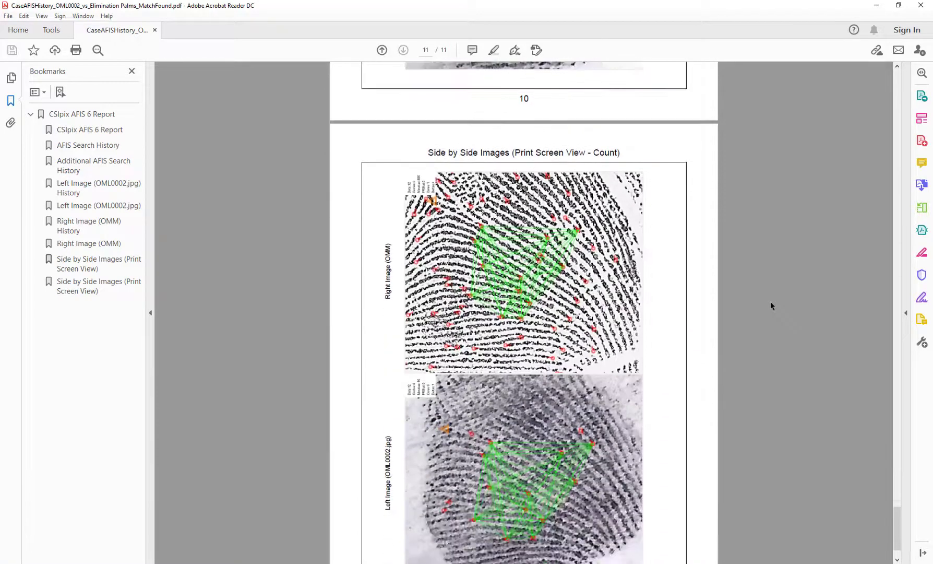
scroll(771, 305, "down", 2)
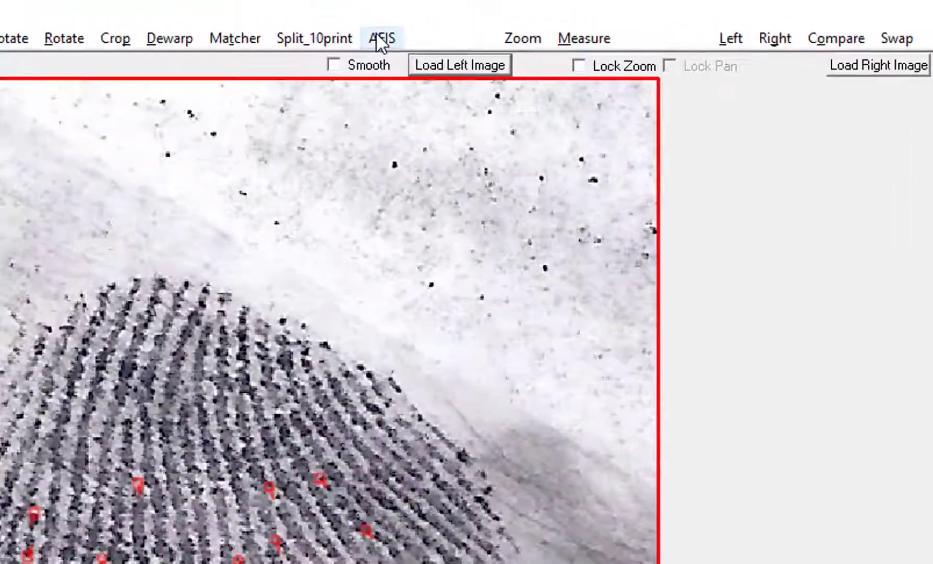
Run an AFIS search of the latent against the Known Prints\Elimination Palms folder.
left_click(382, 39)
left_click(411, 123)
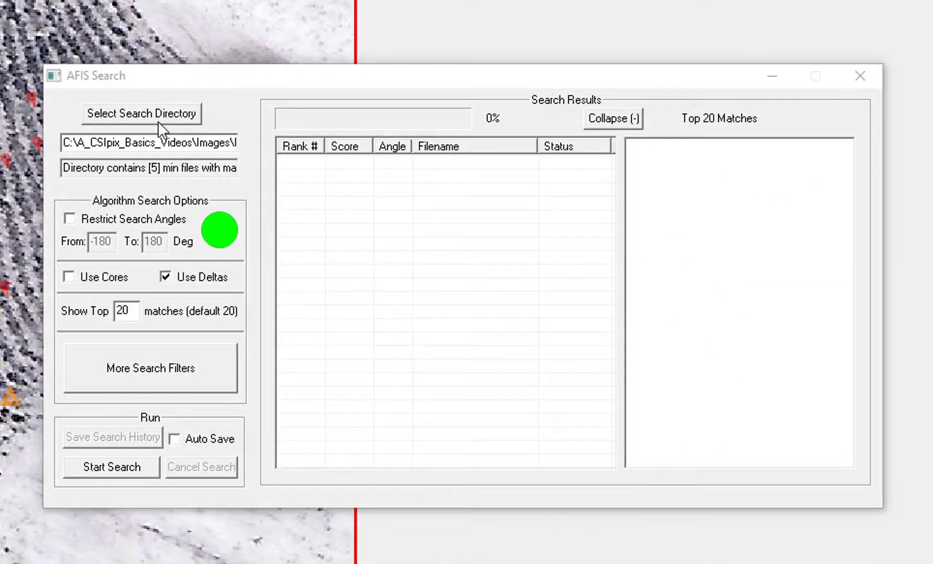
left_click(158, 123)
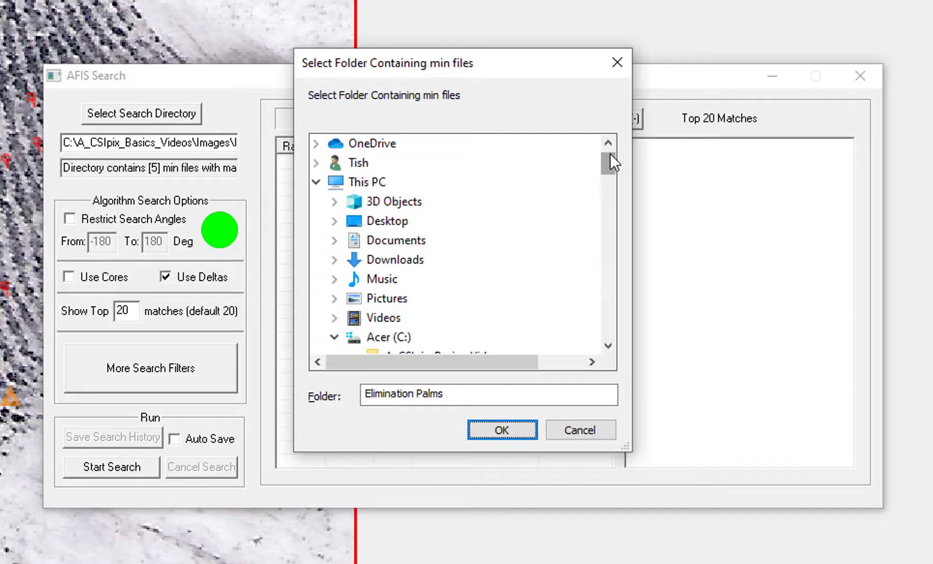
left_click_drag(611, 154, 611, 241)
left_click(546, 282)
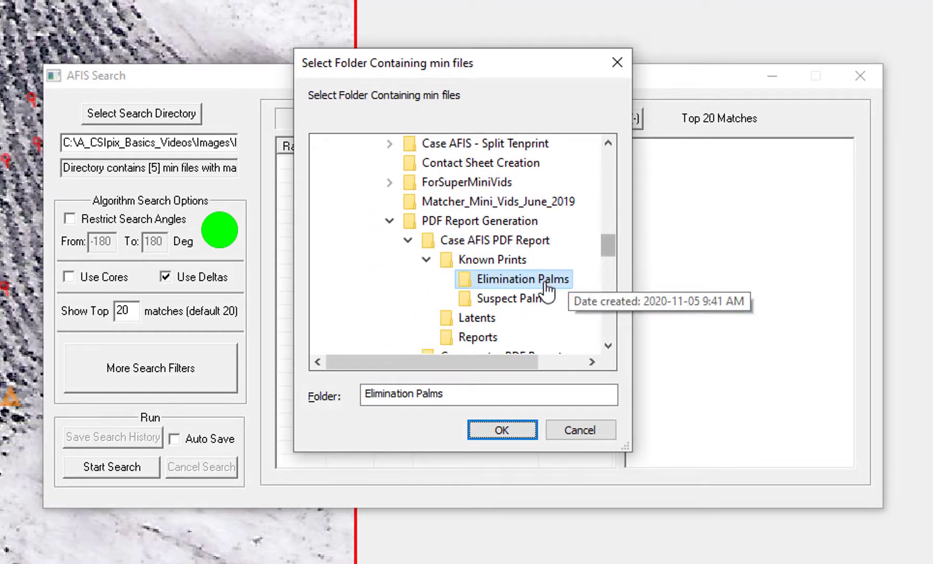
left_click(501, 433)
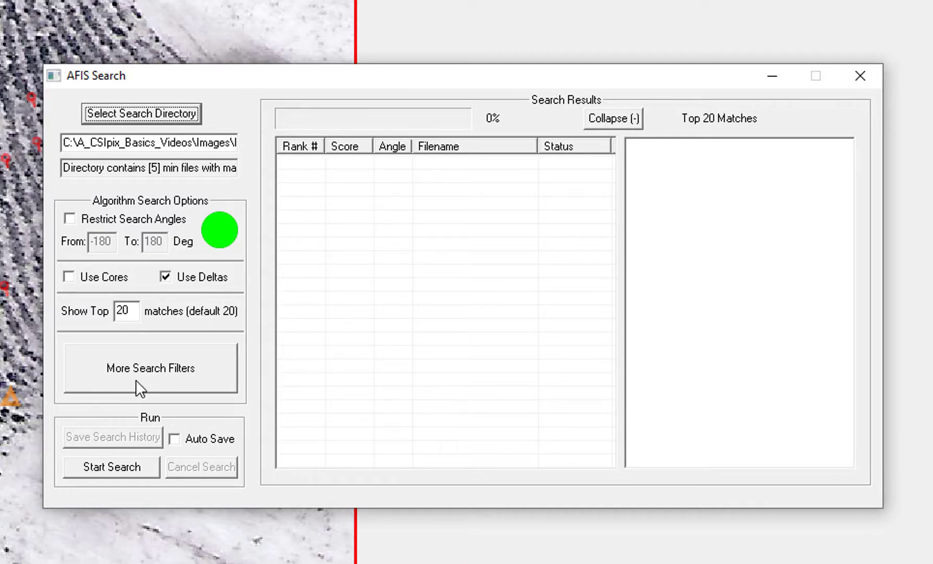
left_click(94, 467)
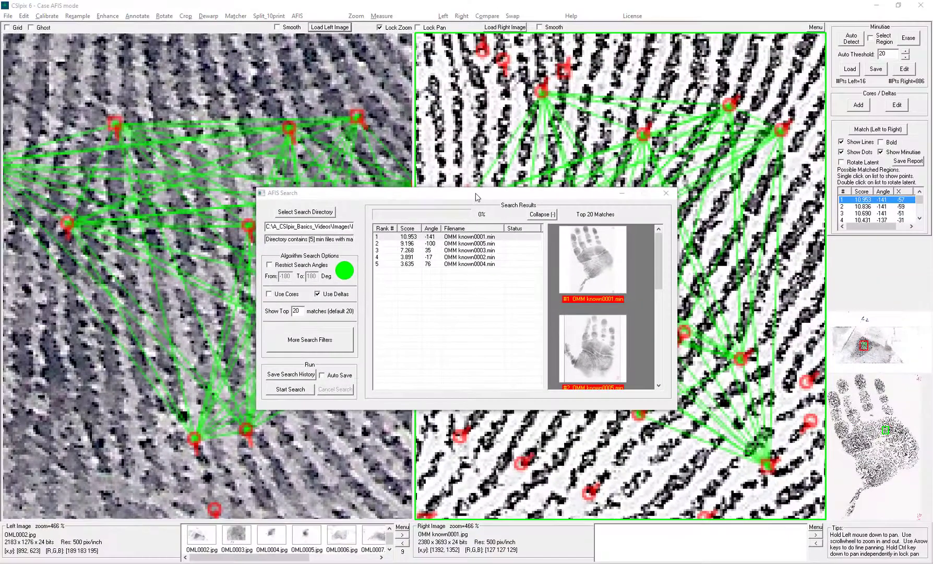
Rotate the latent to align with the top match, lock panning of both prints, and reposition the results window.
left_click_drag(475, 197, 755, 353)
left_click(842, 162)
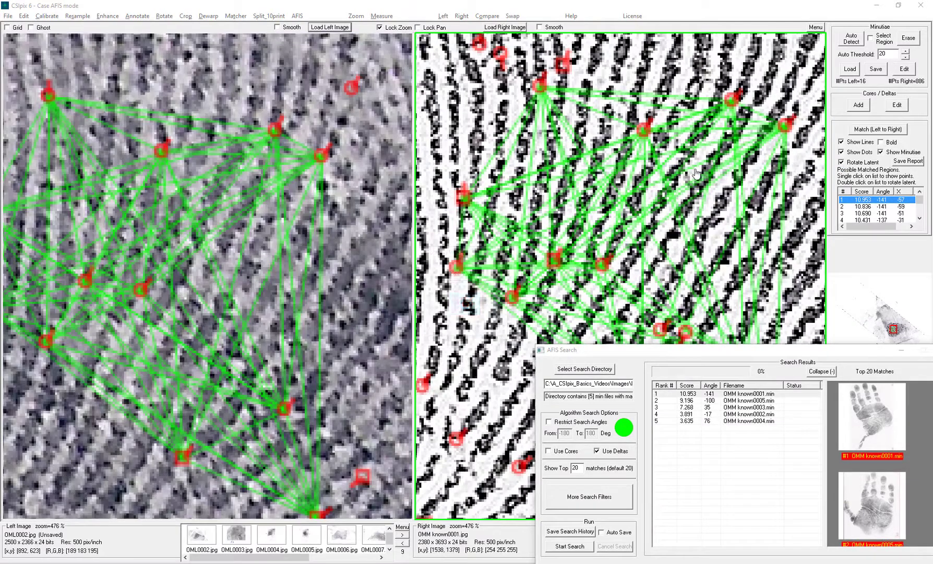
left_click(418, 27)
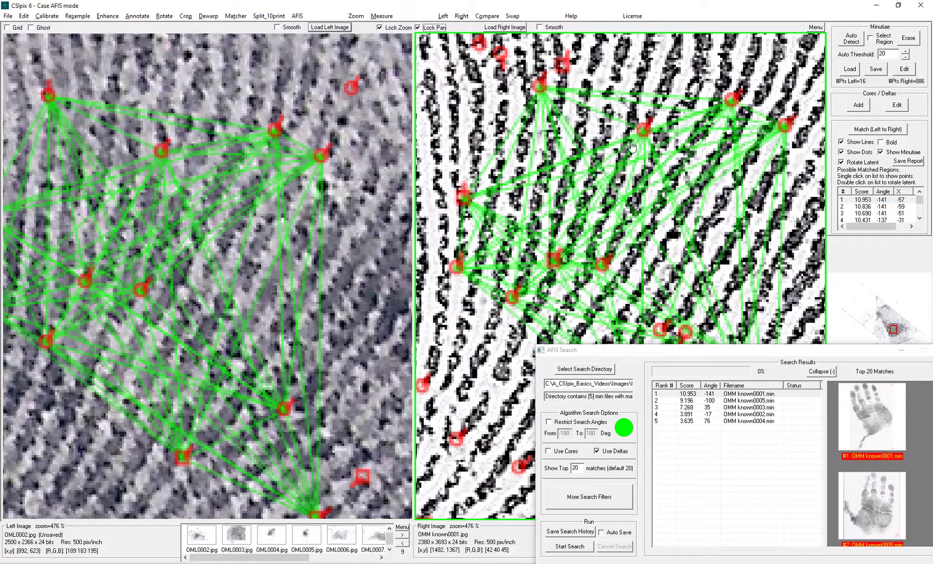
scroll(625, 193, "down", 2)
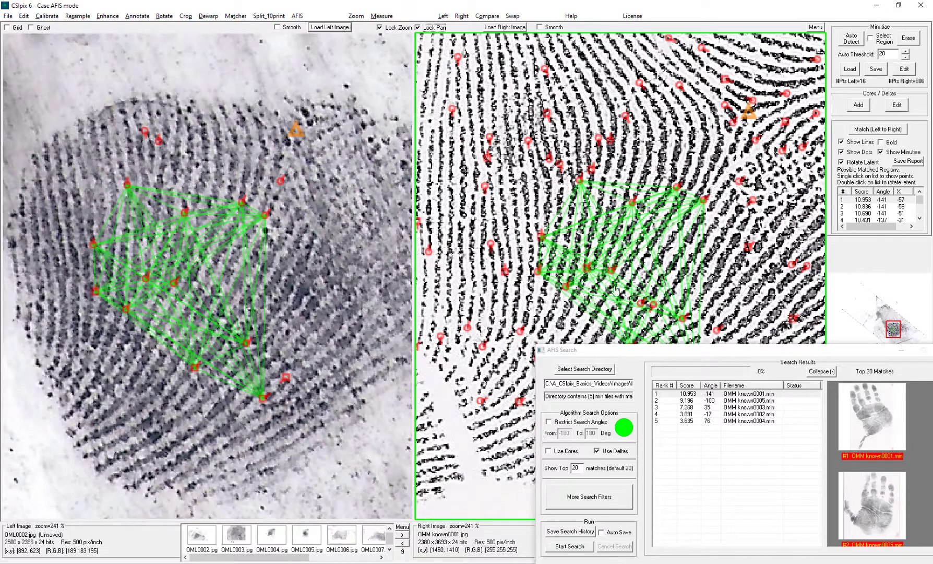
left_click_drag(668, 350, 621, 436)
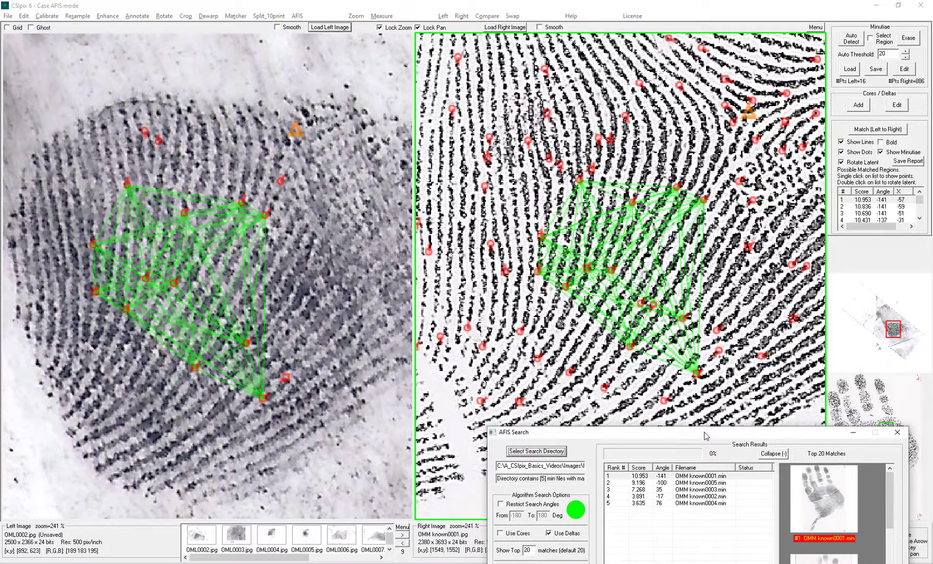
left_click_drag(694, 436, 606, 264)
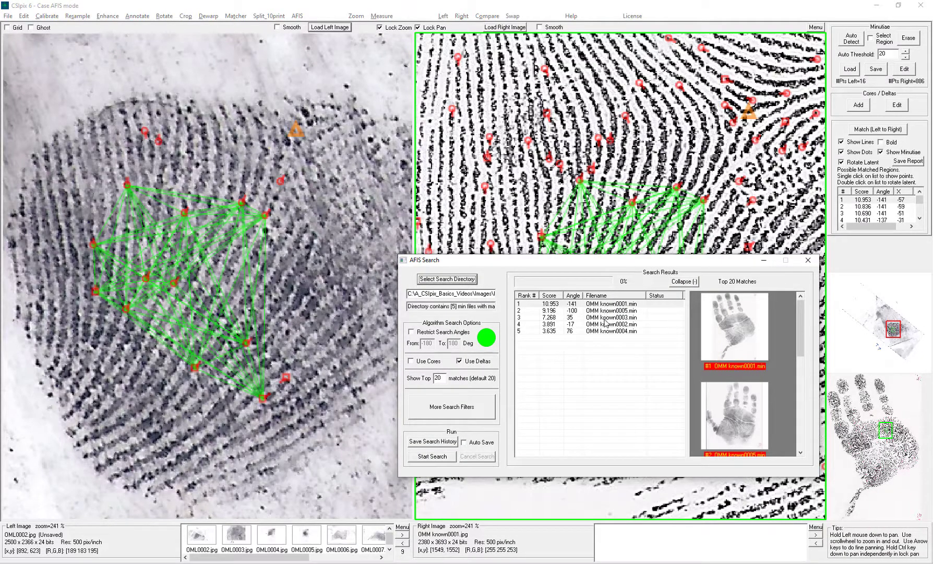
left_click_drag(647, 261, 553, 358)
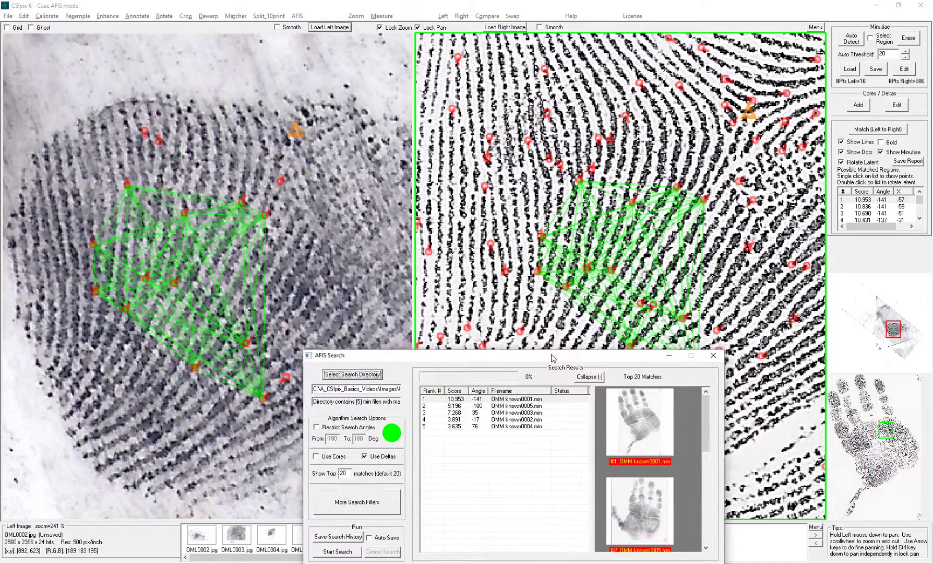
Set the top result OMM known0001.min's verdict to Match.
left_click(567, 400)
left_click(502, 432)
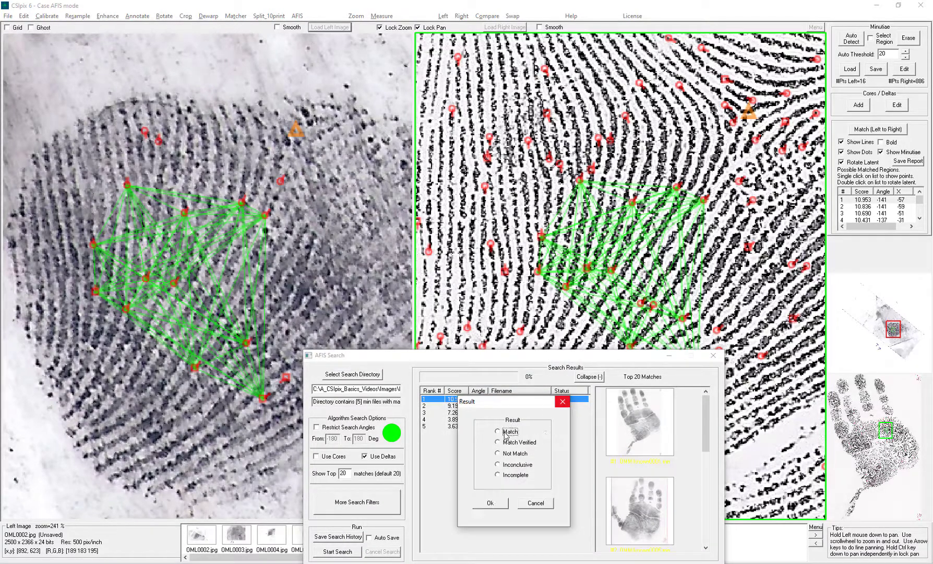
left_click(490, 503)
left_click_drag(541, 357, 517, 168)
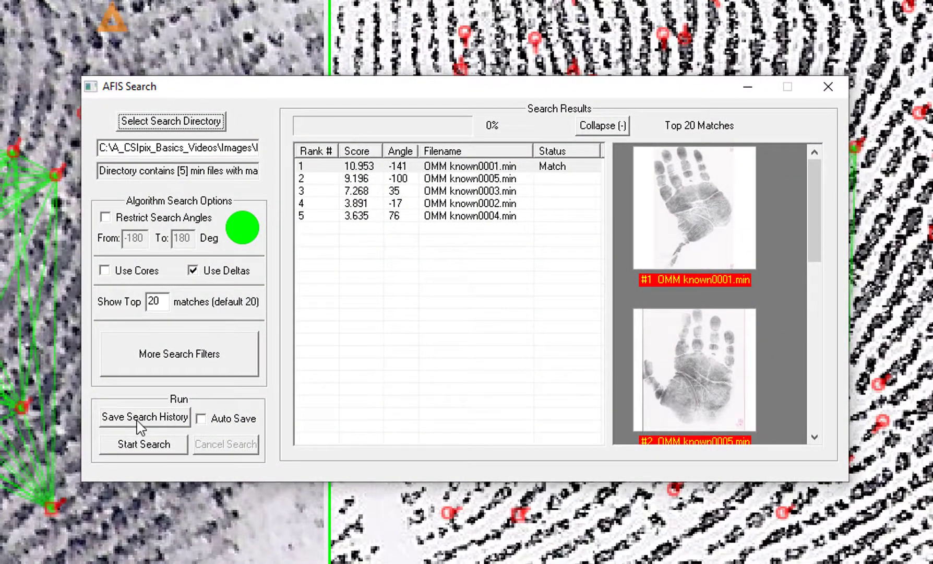
Choose Generate Report (pdf) from the Save Search History options.
left_click(159, 425)
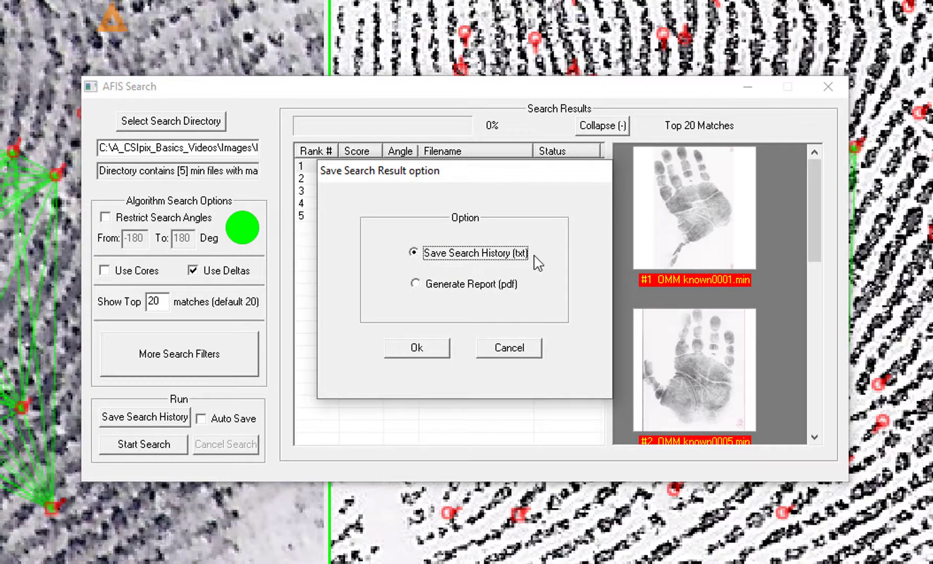
left_click(416, 283)
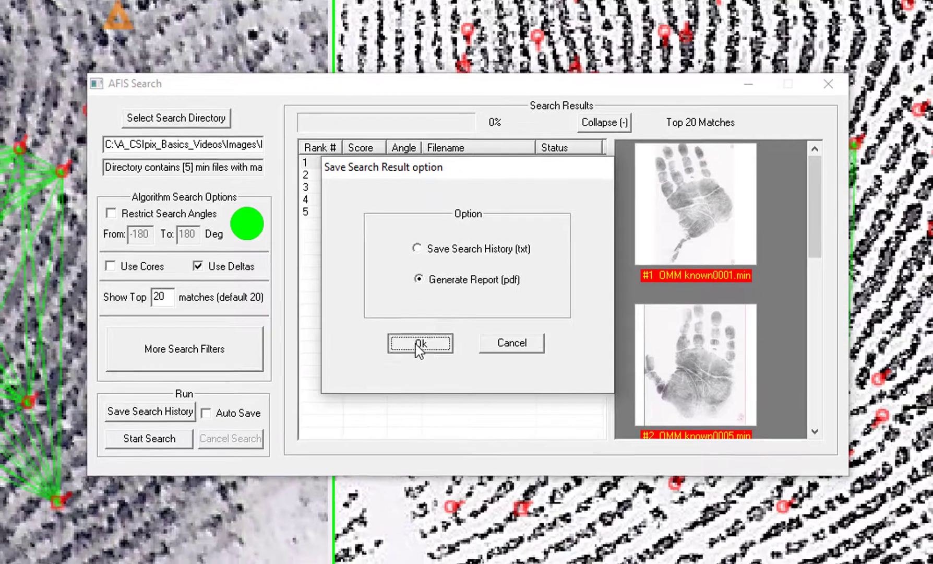
left_click(417, 348)
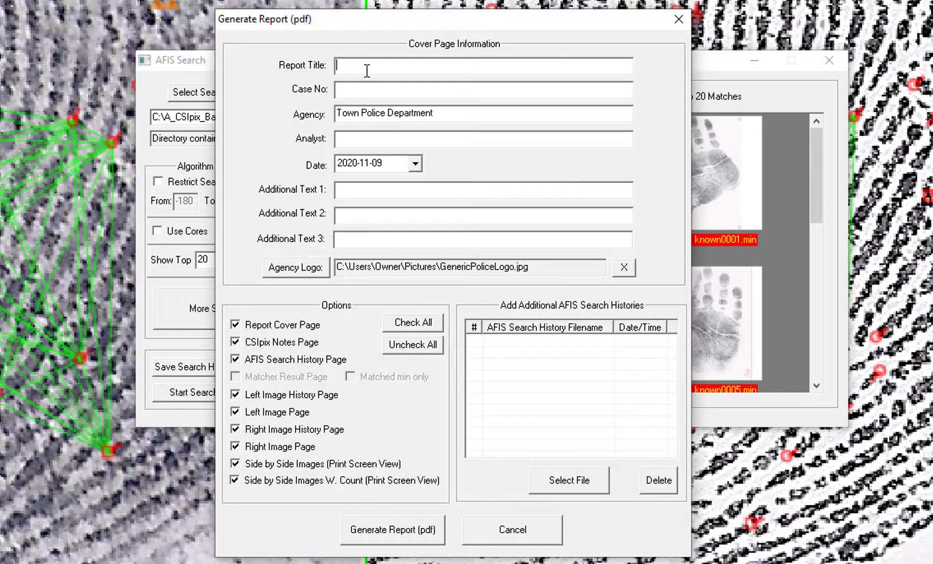
Enter the title 'Sample Report', the case number, the analyst's name, and Additional Text 1 'Match'.
type("Sample Report")
left_click(354, 92)
type("54667")
left_click(353, 140)
type("Patricia")
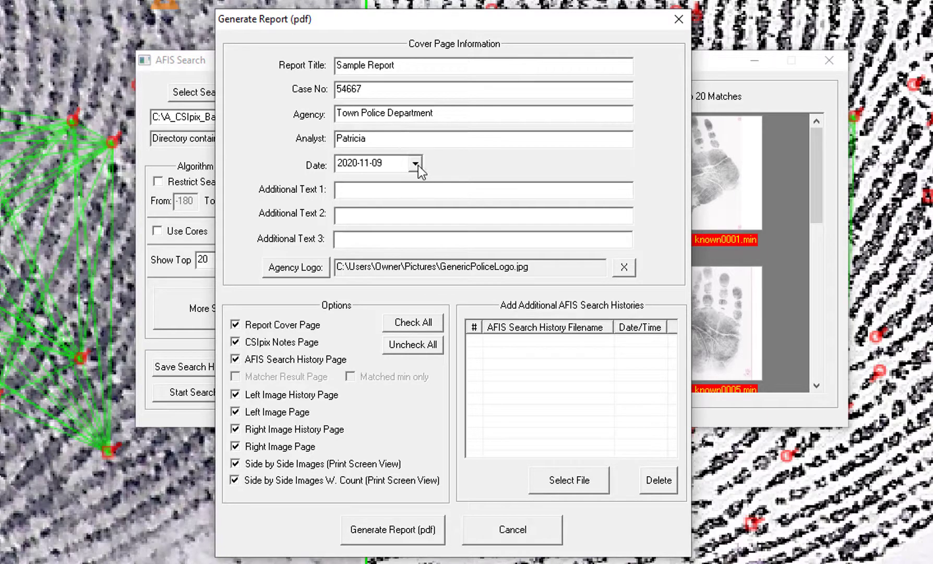
left_click(380, 193)
type("Match")
Add CaseAFISHistory_OML0002_vs_Suspect Palms_NoMatchFound.txt as an additional search history.
left_click(577, 481)
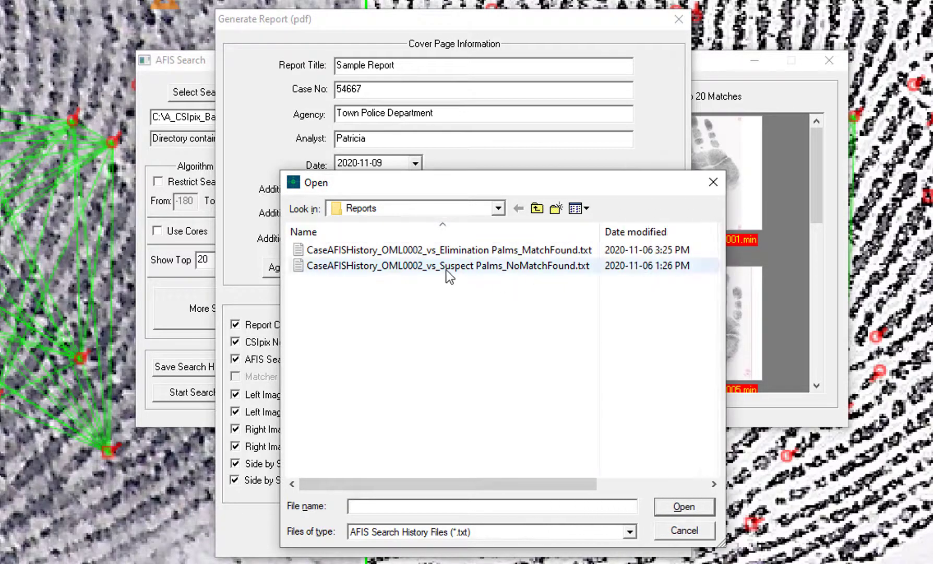
left_click(366, 267)
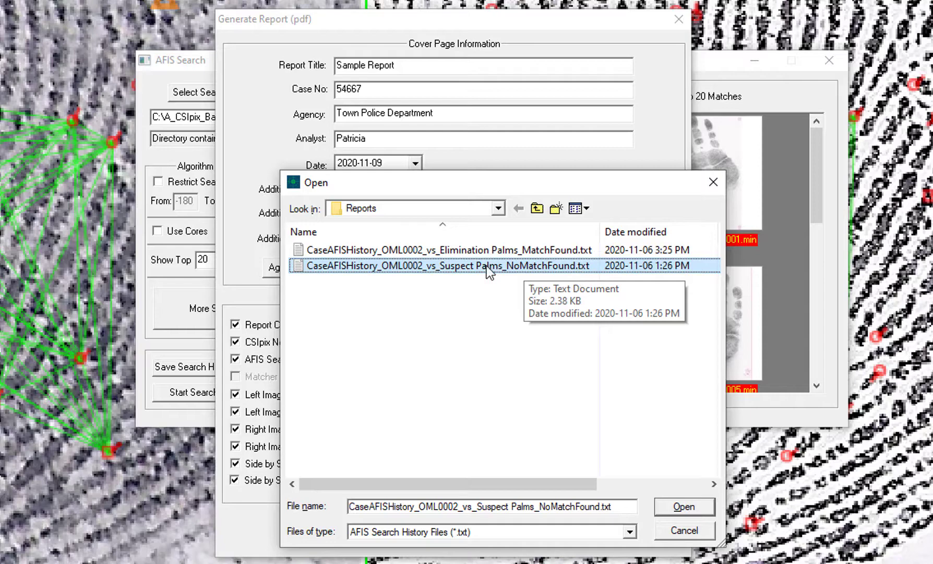
left_click(688, 505)
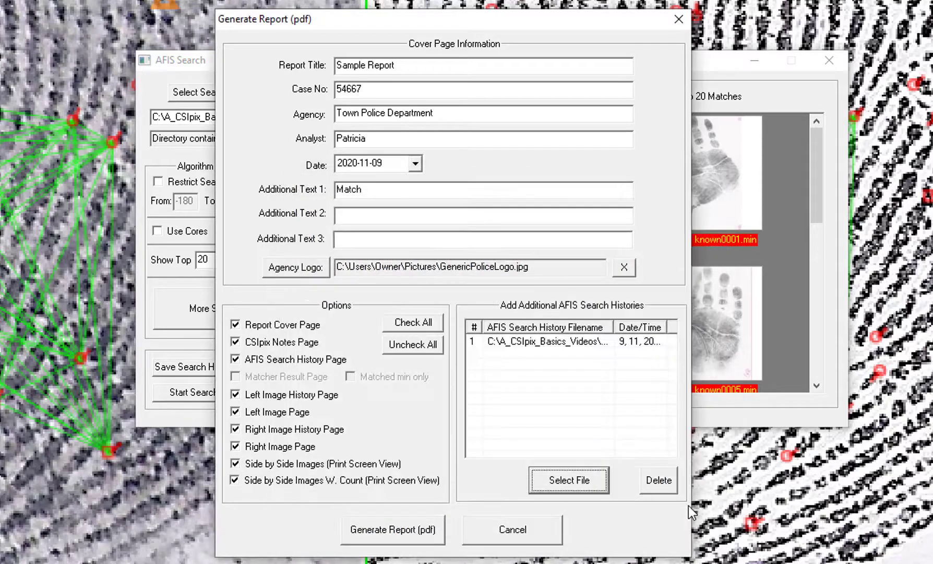
Generate the report as CaseAFISHistory_OML0002_vs_Elimination Palms.pdf, entering the operator's name.
left_click(379, 529)
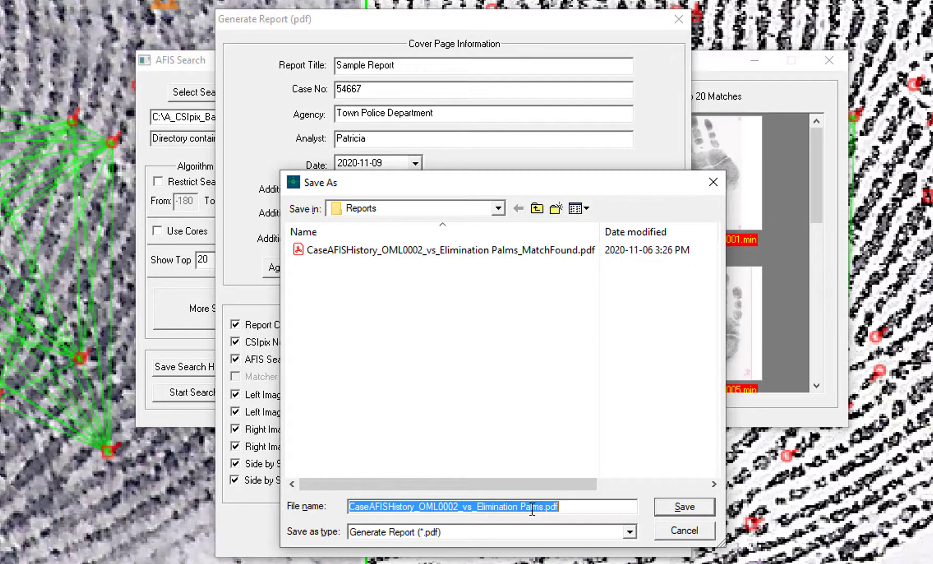
left_click(685, 506)
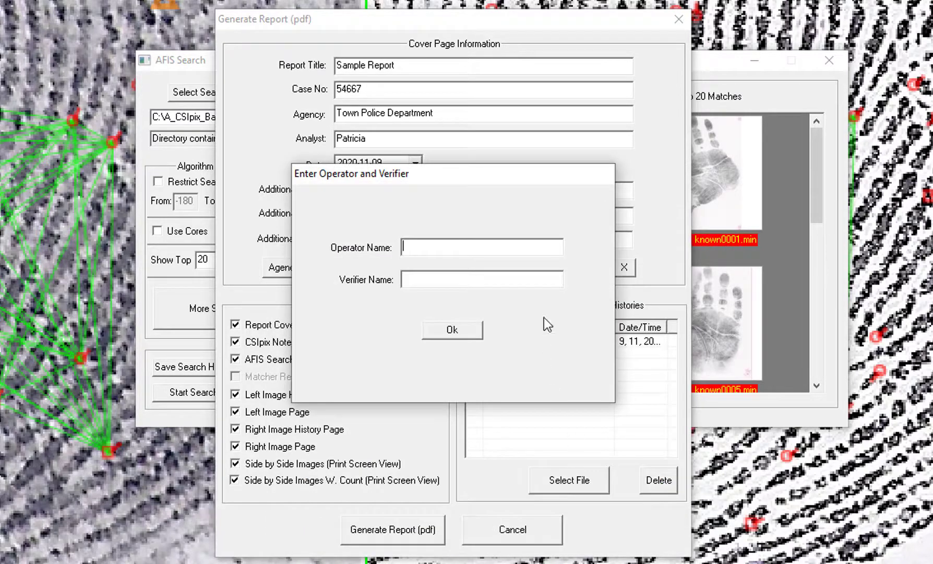
type("Patricia")
left_click(464, 323)
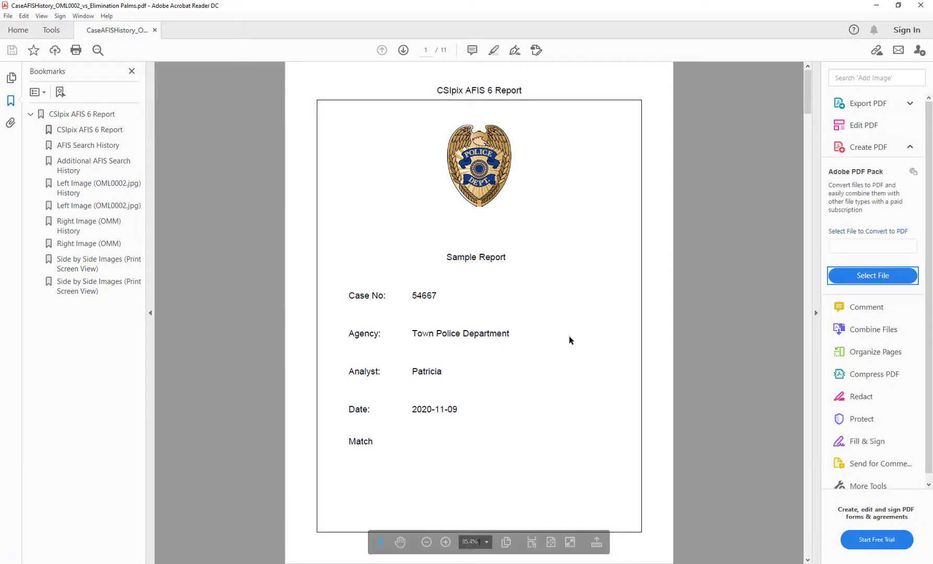
Scroll the generated report down to page 11, the Side by Side Images (Print Screen View - Count) page.
scroll(511, 421, "down", 10)
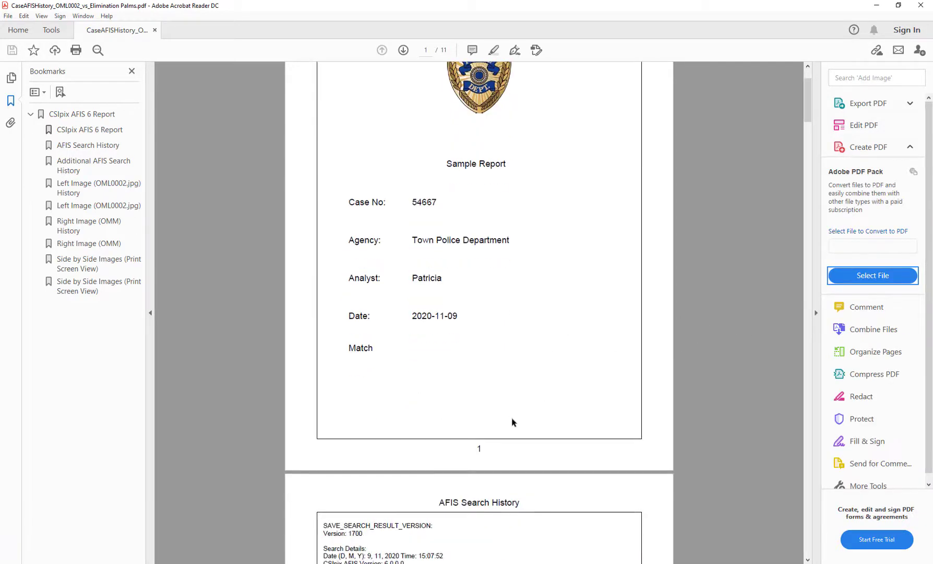
scroll(518, 412, "down", 15)
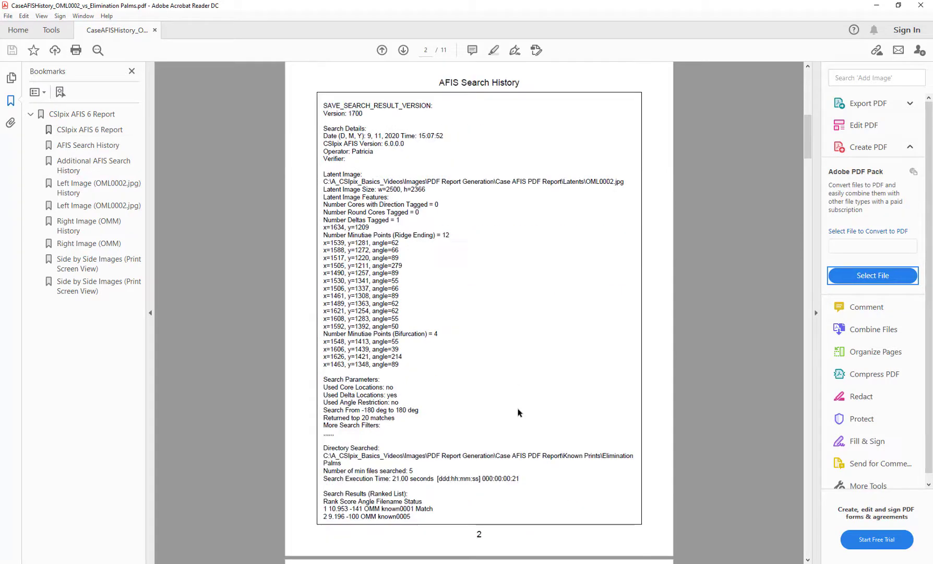
scroll(530, 412, "down", 4)
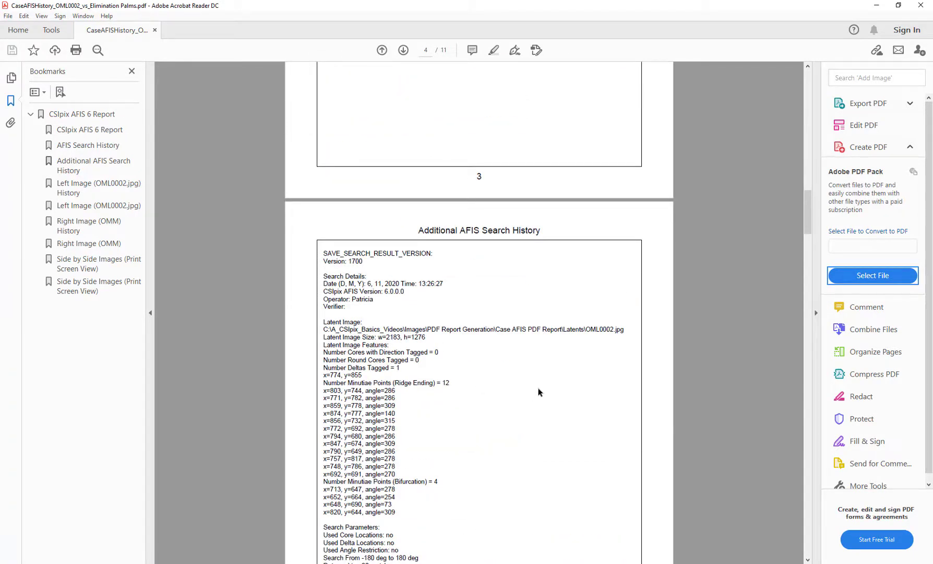
scroll(539, 392, "down", 2)
scroll(539, 392, "down", 2)
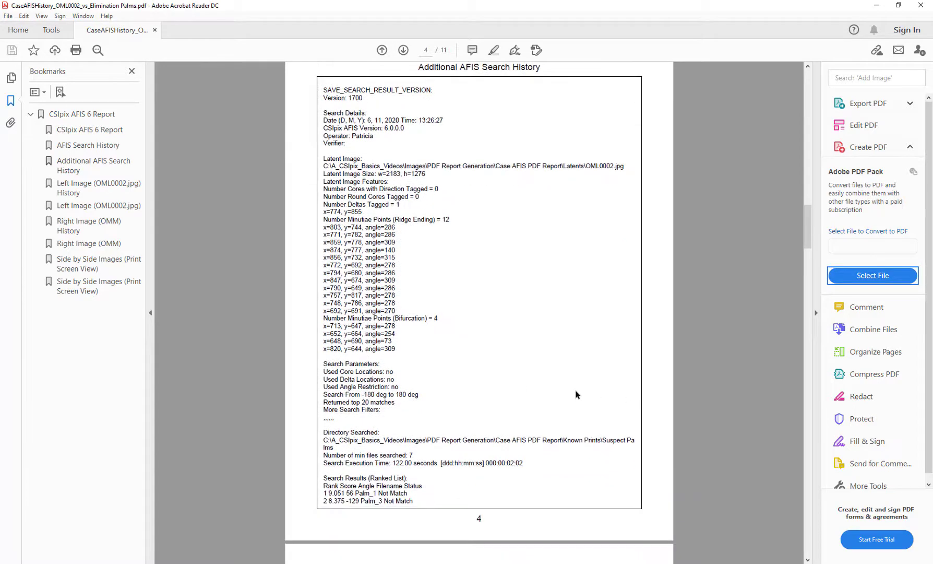
scroll(575, 394, "down", 16)
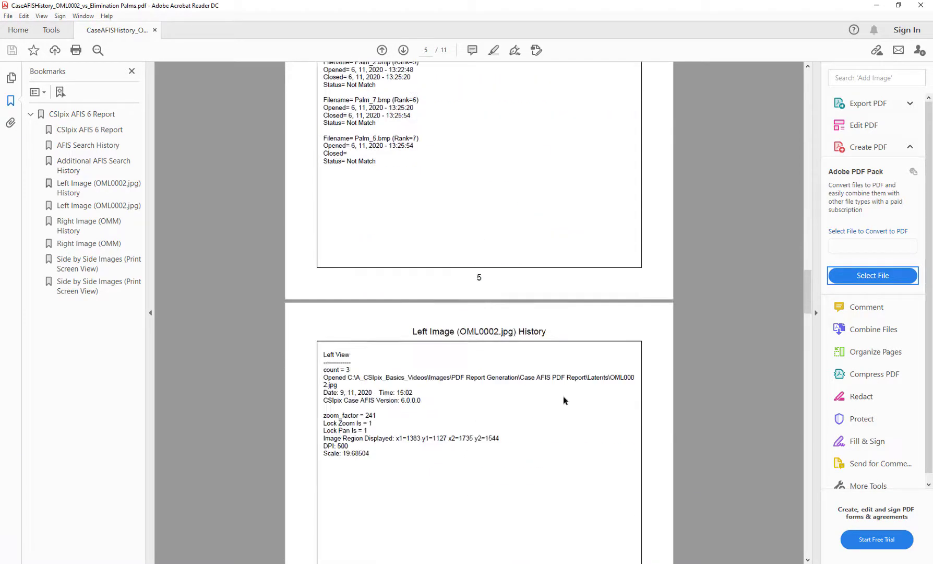
scroll(564, 397, "down", 10)
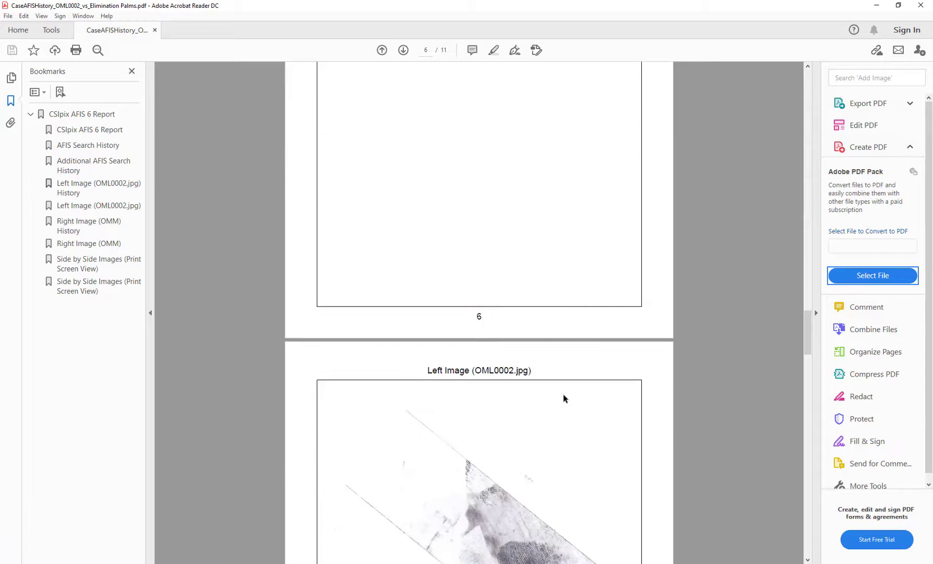
scroll(564, 395, "down", 11)
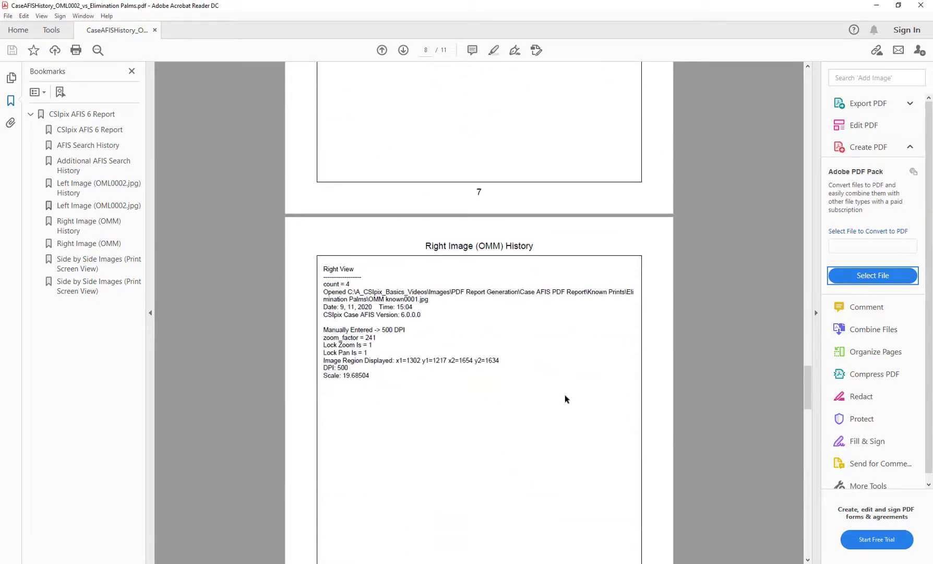
scroll(565, 399, "down", 18)
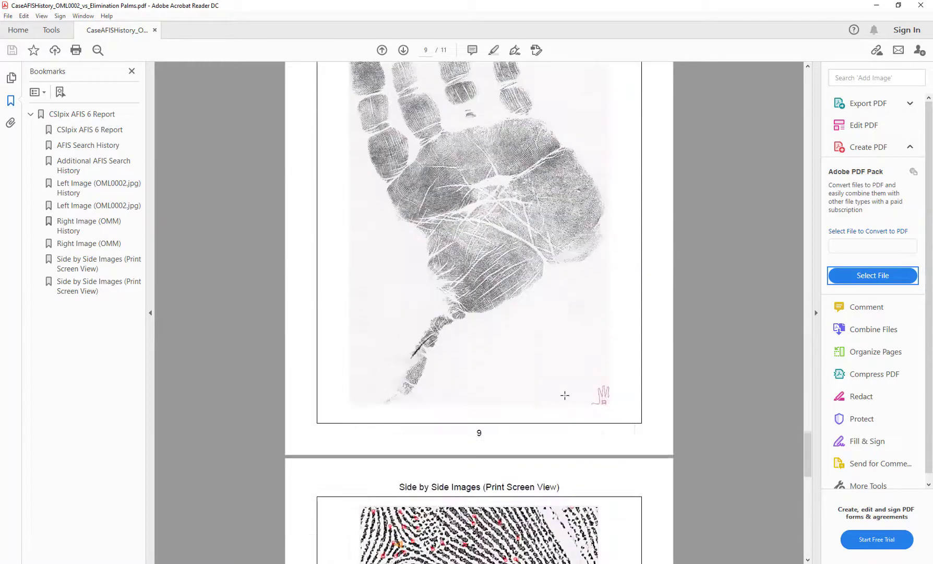
scroll(565, 394, "down", 10)
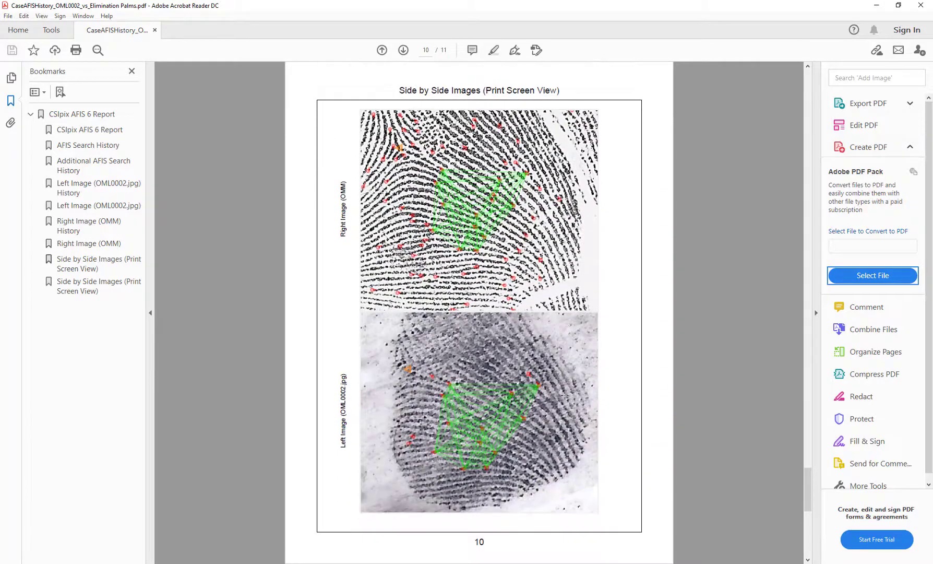
scroll(565, 395, "down", 6)
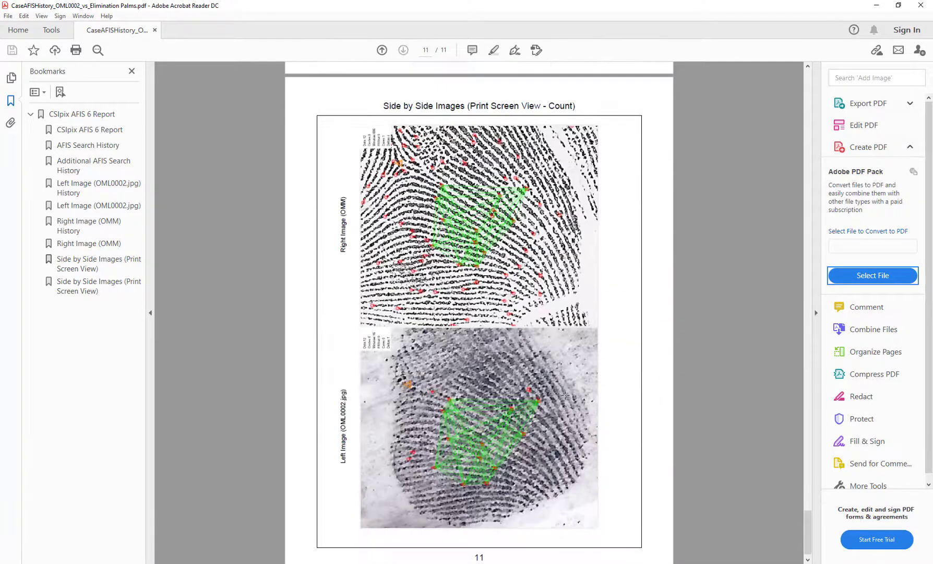
scroll(566, 396, "down", 1)
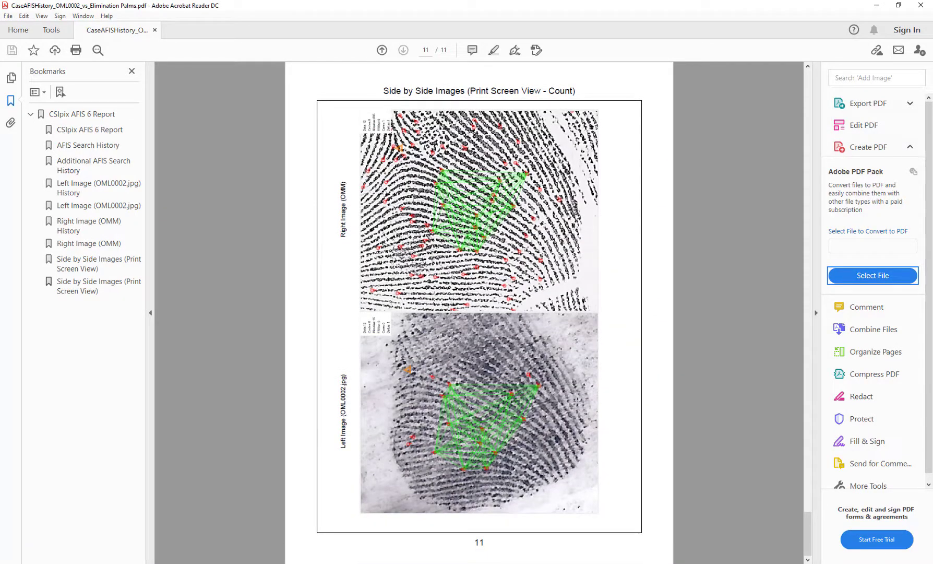